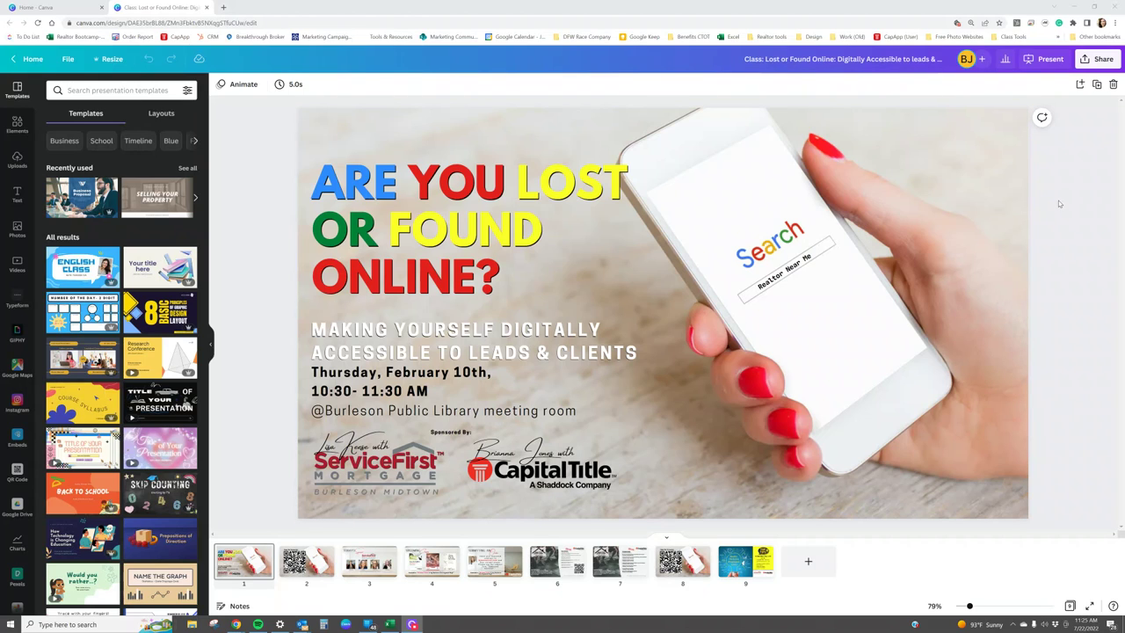
Open the Share panel for the 'Are You Lost or Found Online?' presentation
{"action": "left_click", "coordinate": [1088, 61]}
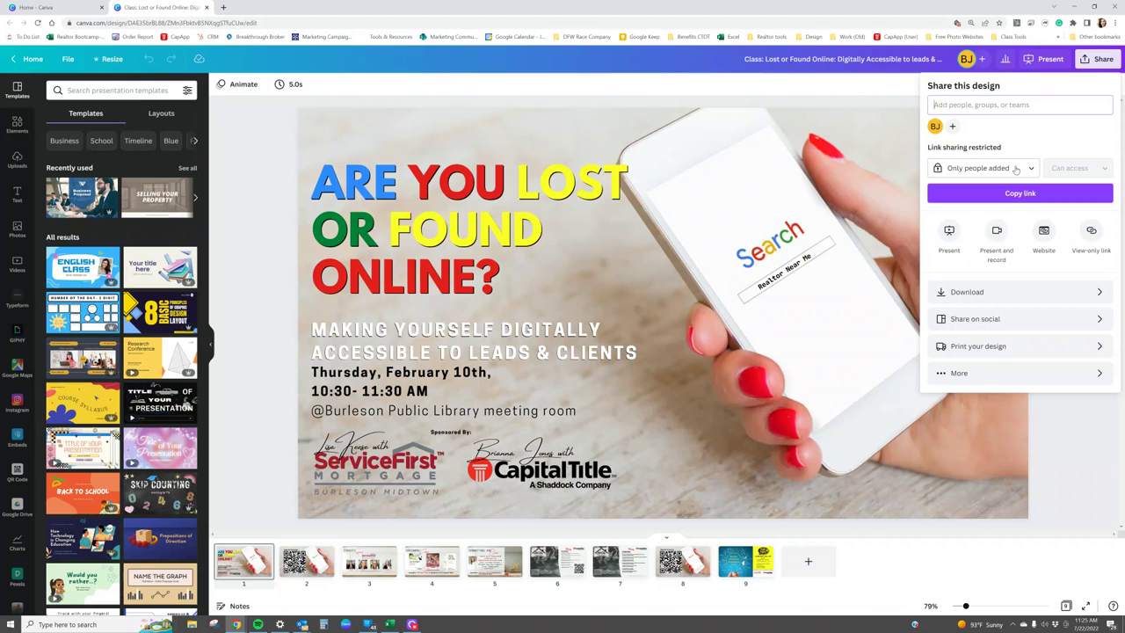
Set link access to Anyone with the link with Can edit, copy the link, and open a new tab
{"action": "left_click", "coordinate": [1016, 169]}
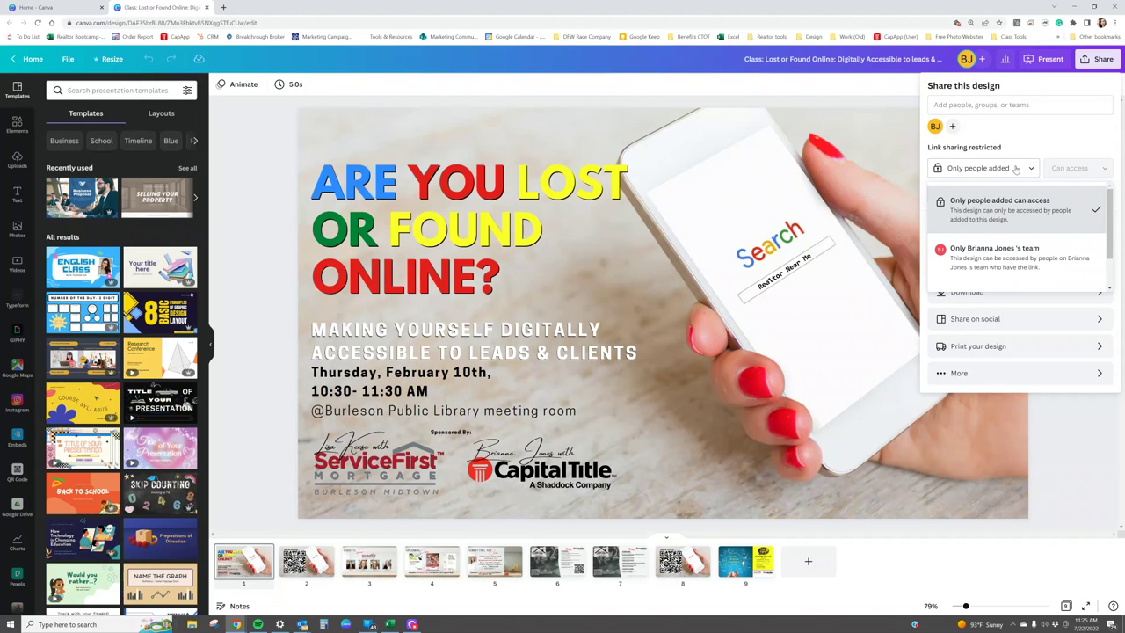
{"action": "scroll", "coordinate": [1038, 234], "scroll_direction": "down", "scroll_amount": 2}
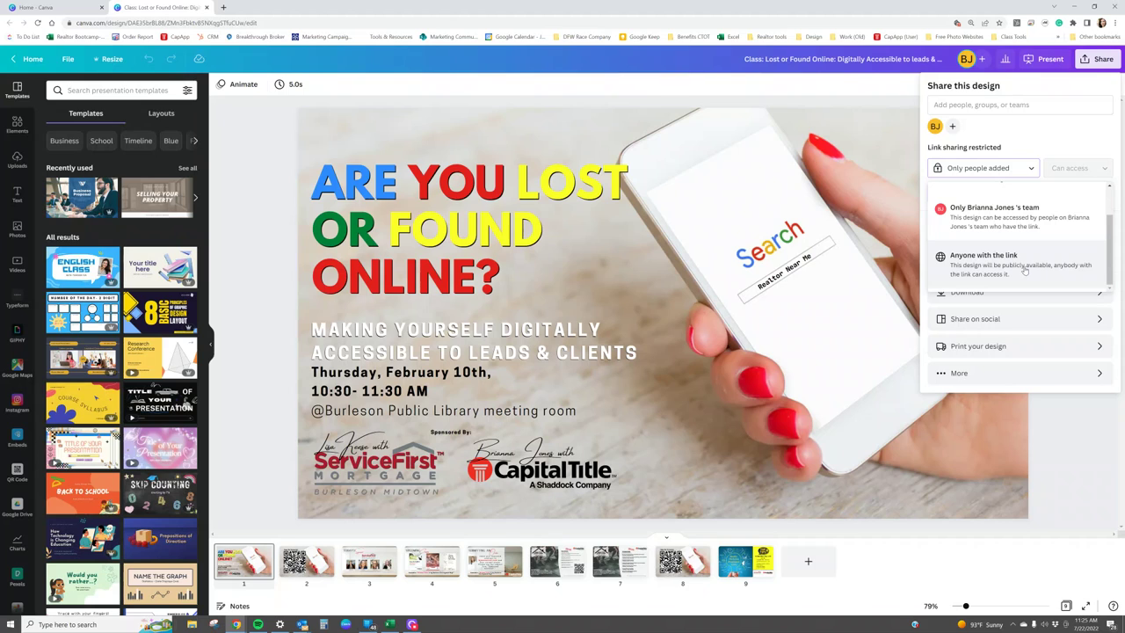
{"action": "left_click", "coordinate": [1025, 269]}
{"action": "left_click", "coordinate": [1030, 195]}
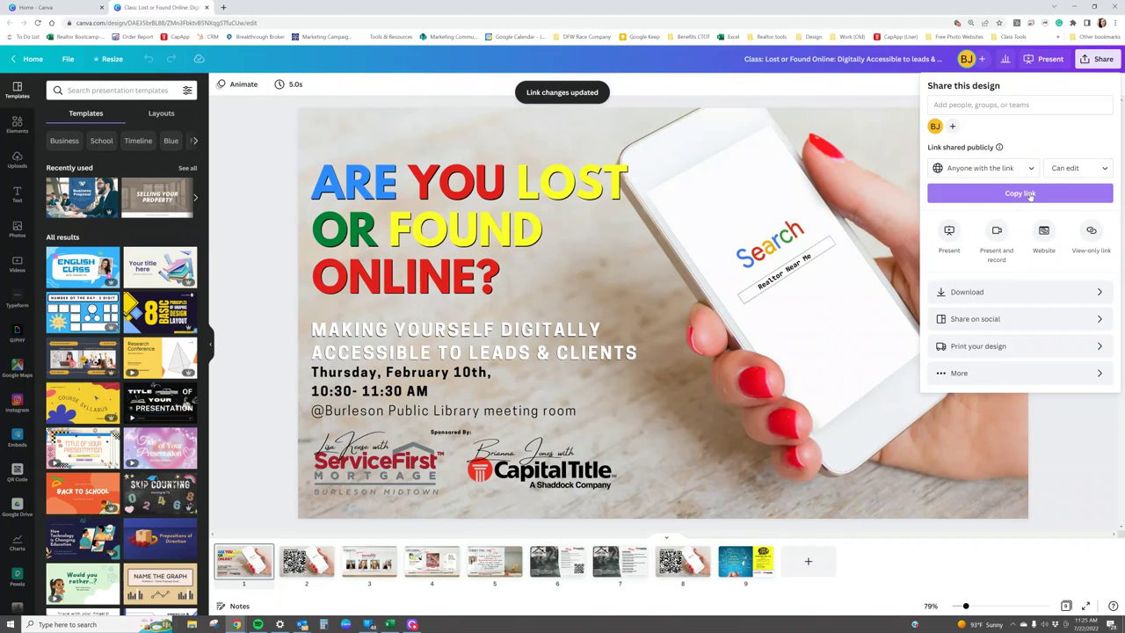
{"action": "left_click", "coordinate": [1089, 170]}
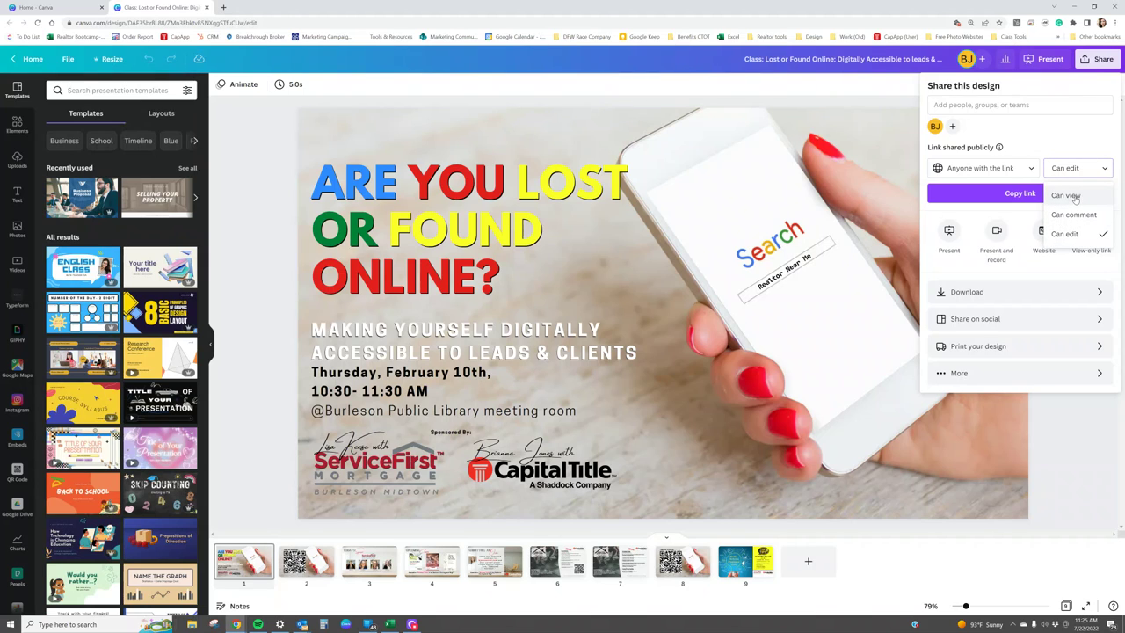
{"action": "left_click", "coordinate": [1068, 235]}
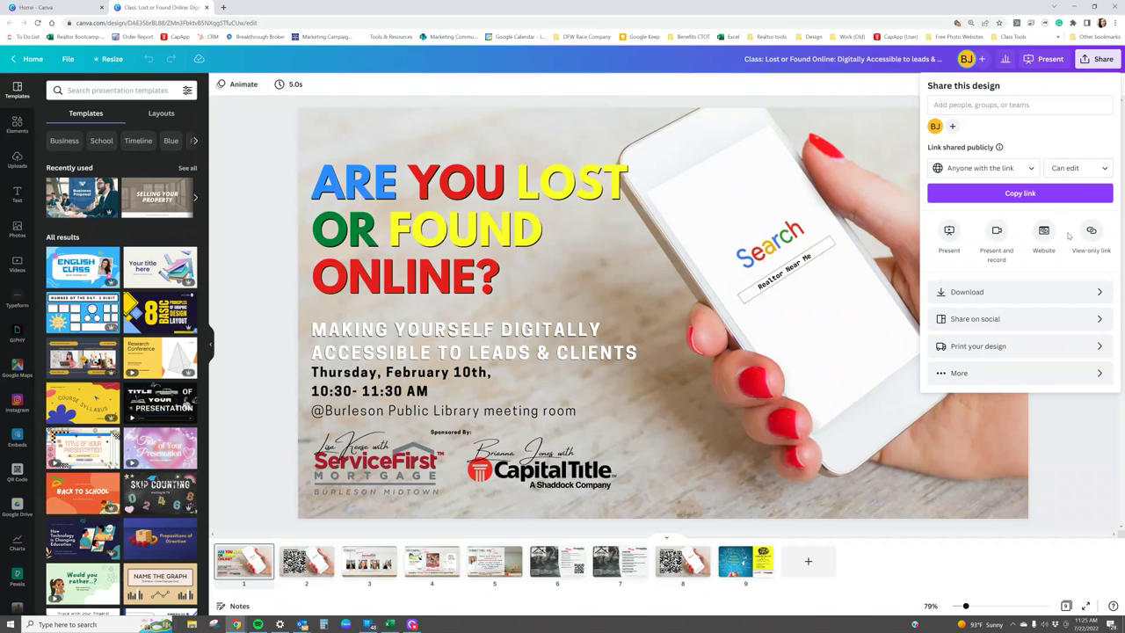
{"action": "left_click", "coordinate": [1037, 195]}
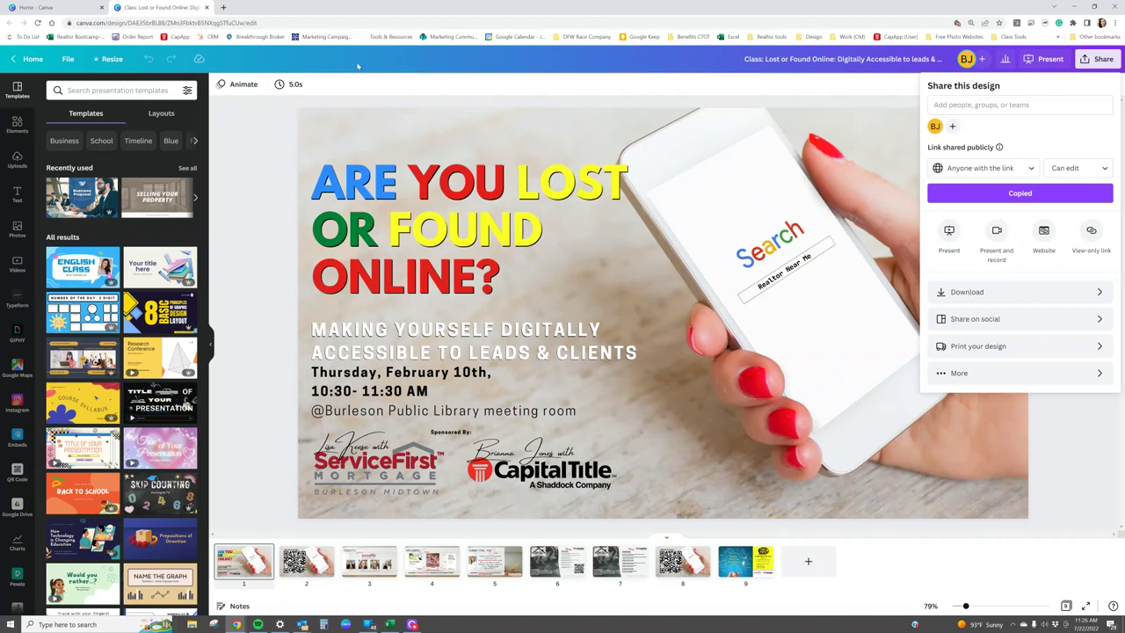
{"action": "left_click", "coordinate": [224, 9]}
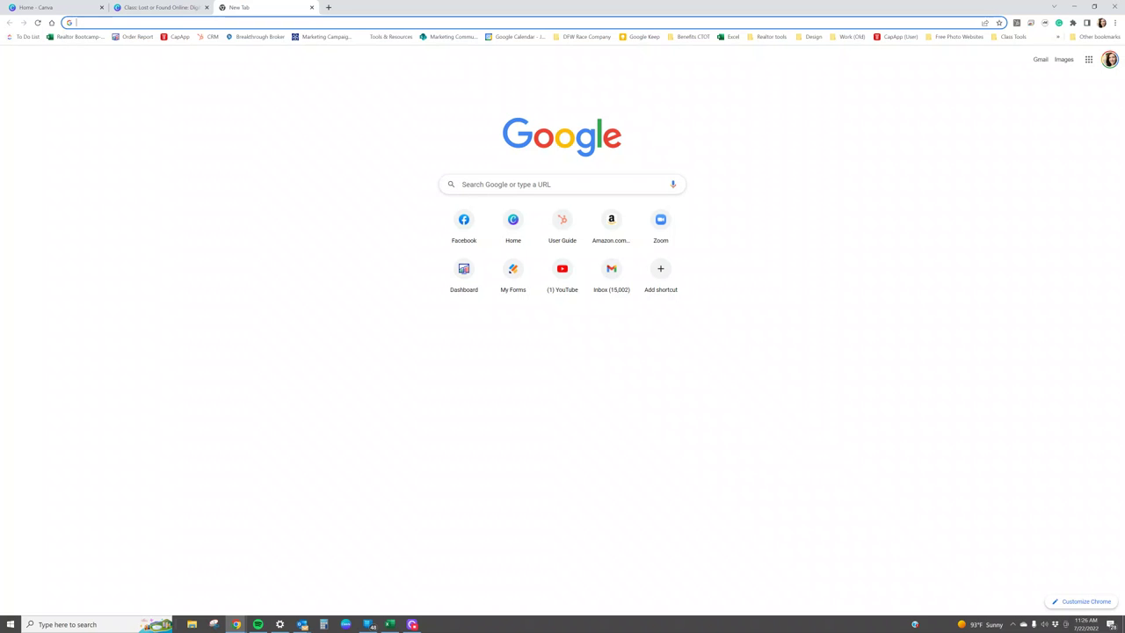
Paste the copied Canva share link into the new tab's address bar and load it
{"action": "key", "text": "Down"}
{"action": "right_click", "coordinate": [233, 22]}
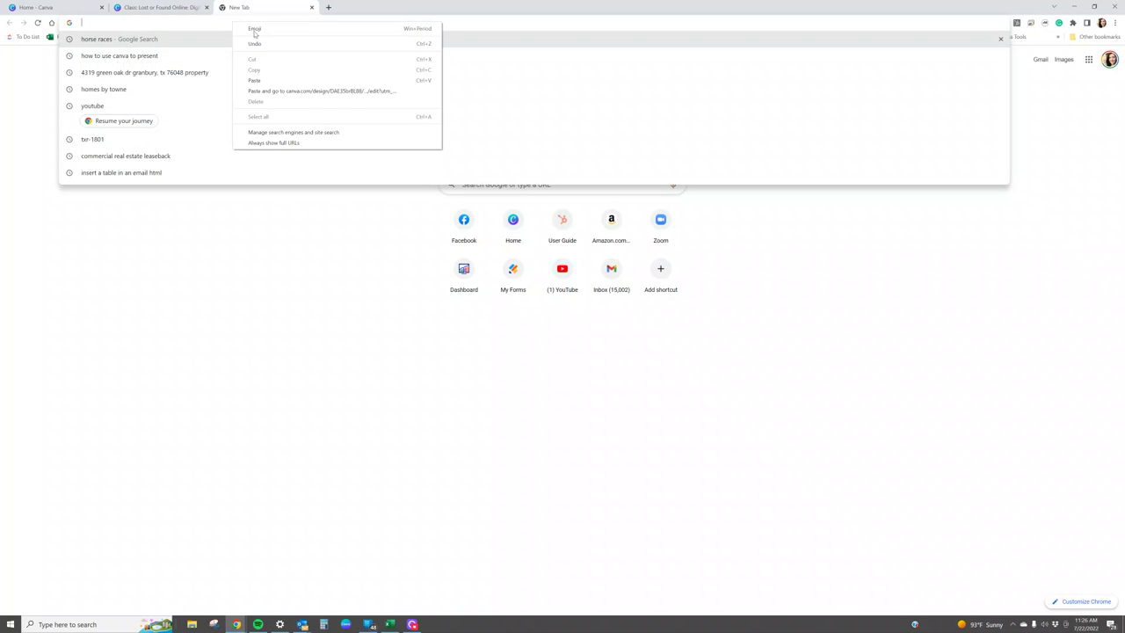
{"action": "left_click", "coordinate": [272, 79]}
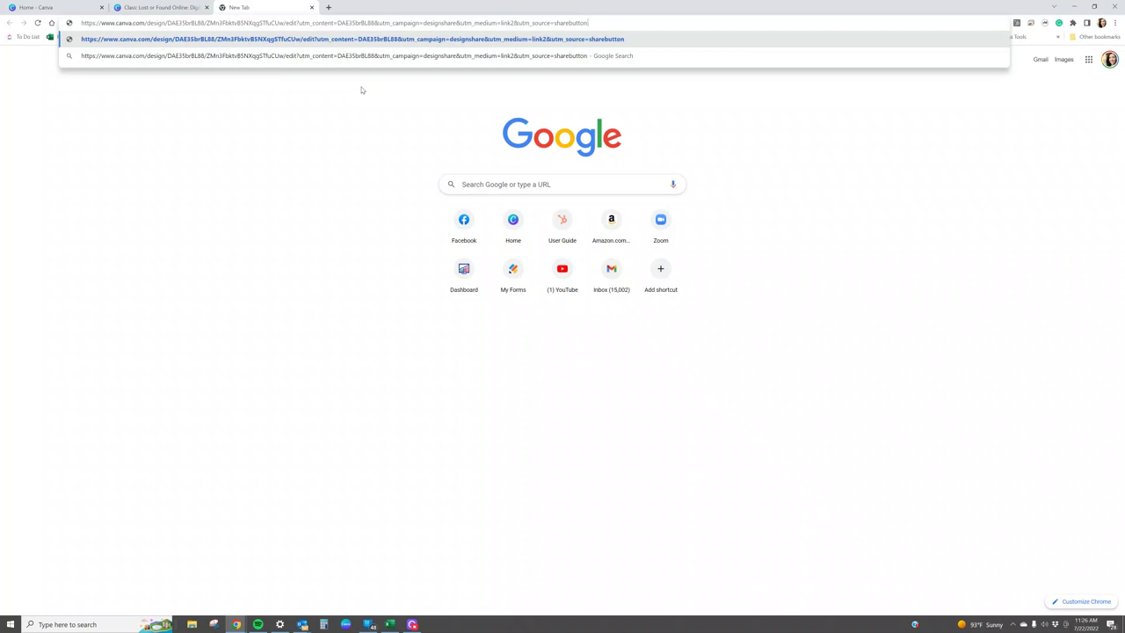
{"action": "key", "text": "Return"}
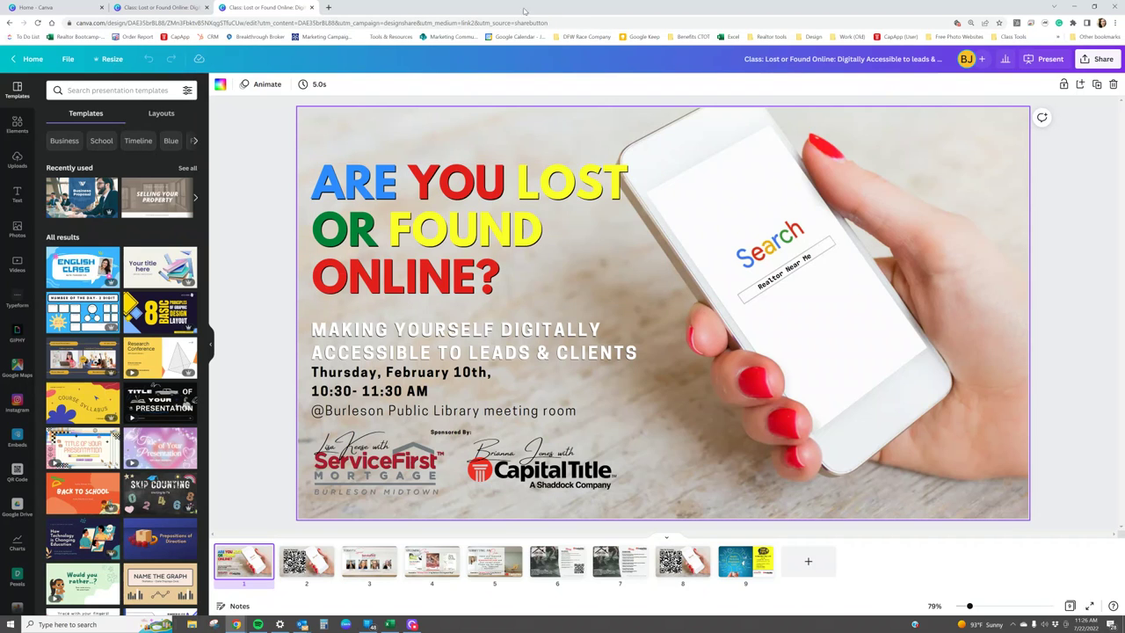
Present the slideshow full screen with the Standard presentation type
{"action": "left_click", "coordinate": [1043, 61]}
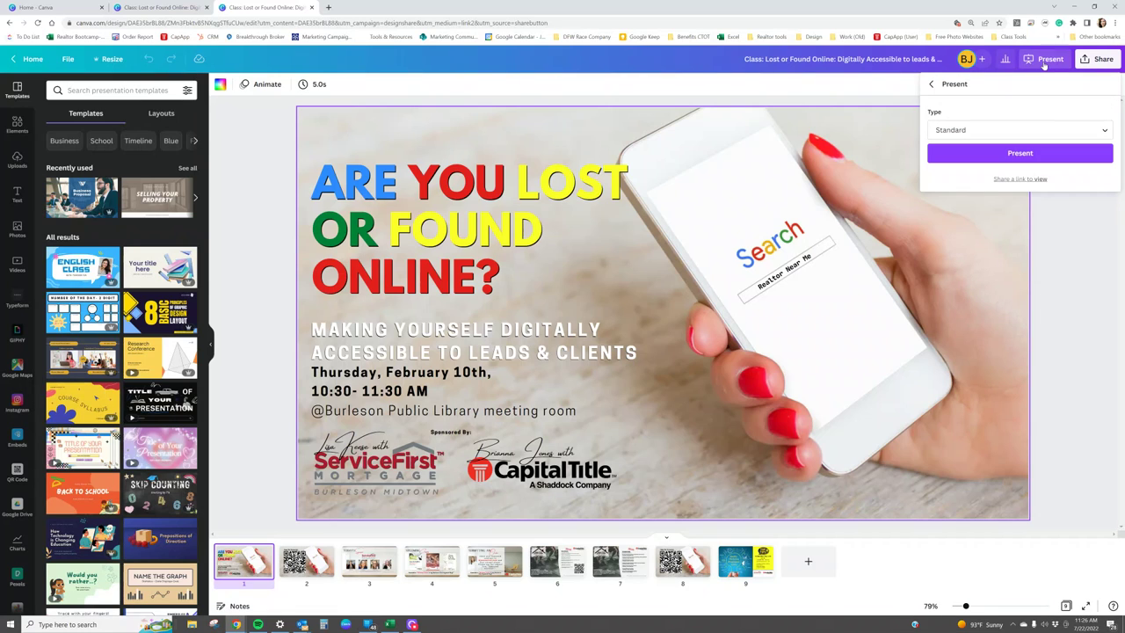
{"action": "left_click", "coordinate": [1043, 131]}
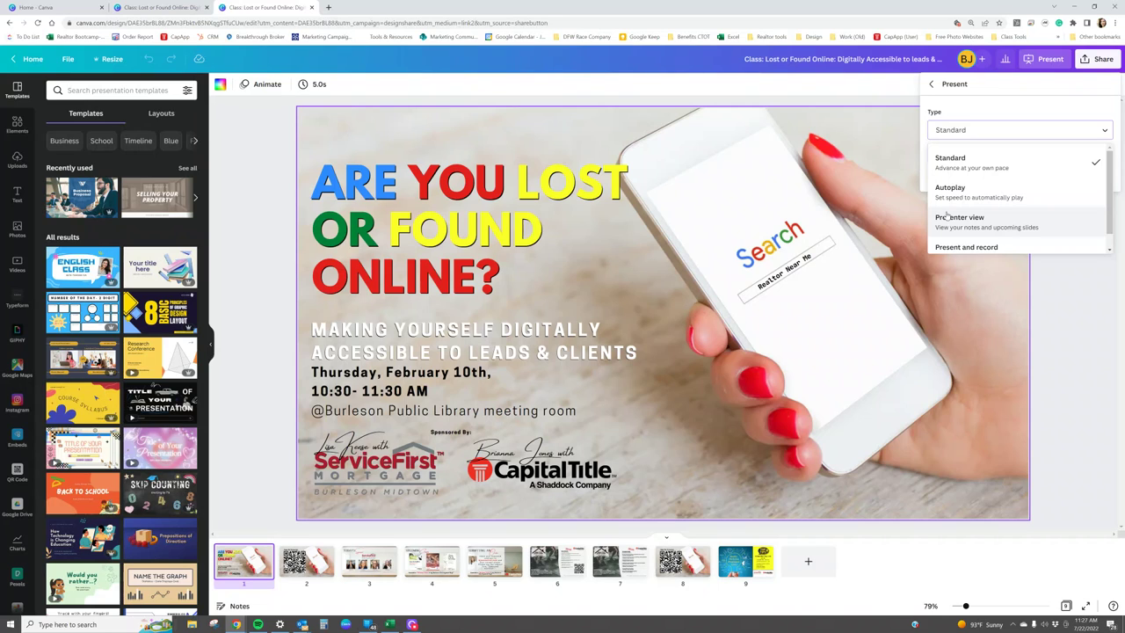
{"action": "scroll", "coordinate": [965, 236], "scroll_direction": "down", "scroll_amount": 1}
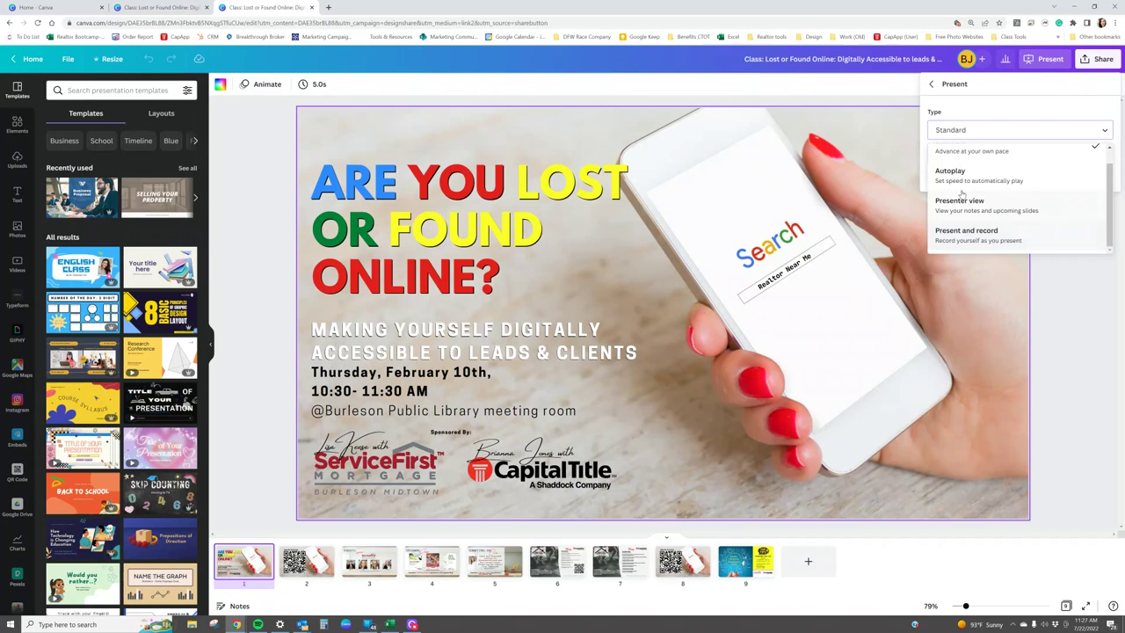
{"action": "scroll", "coordinate": [962, 215], "scroll_direction": "up", "scroll_amount": 1}
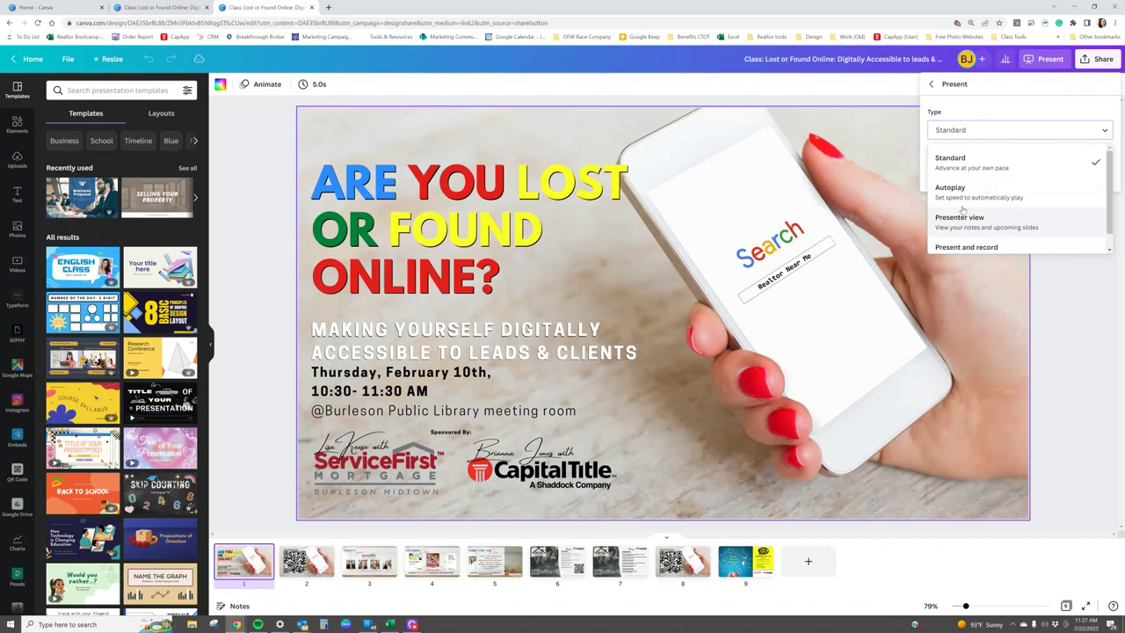
{"action": "left_click", "coordinate": [958, 162]}
{"action": "left_click", "coordinate": [1010, 154]}
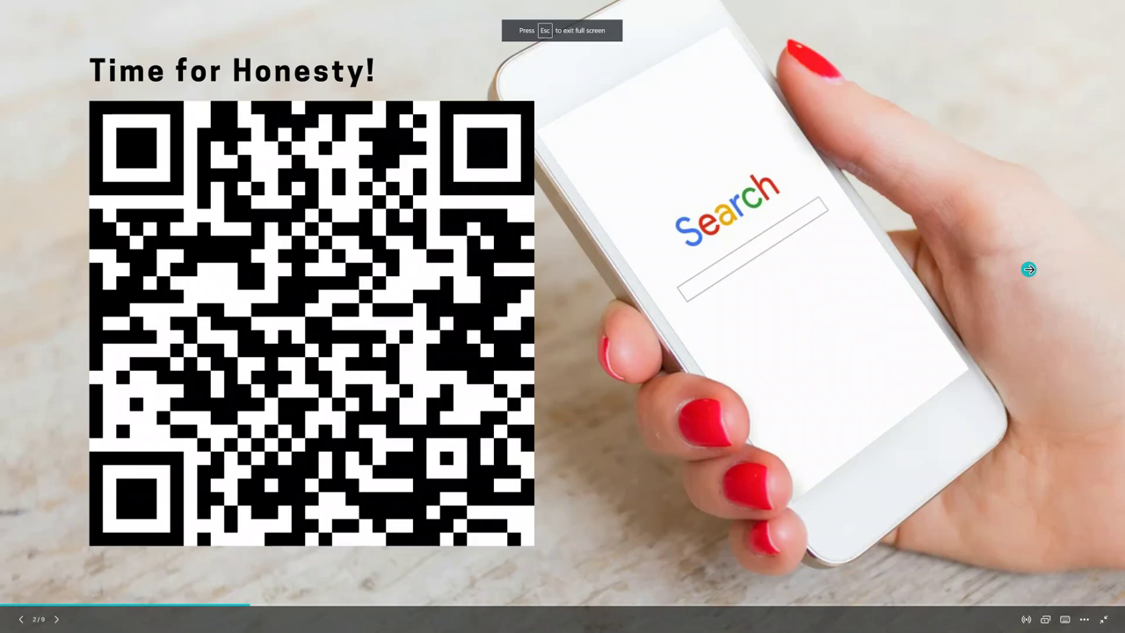
Advance five slides forward through the presentation
{"action": "left_click", "coordinate": [1028, 268]}
{"action": "left_click", "coordinate": [1028, 268]}
{"action": "left_click", "coordinate": [1028, 268]}
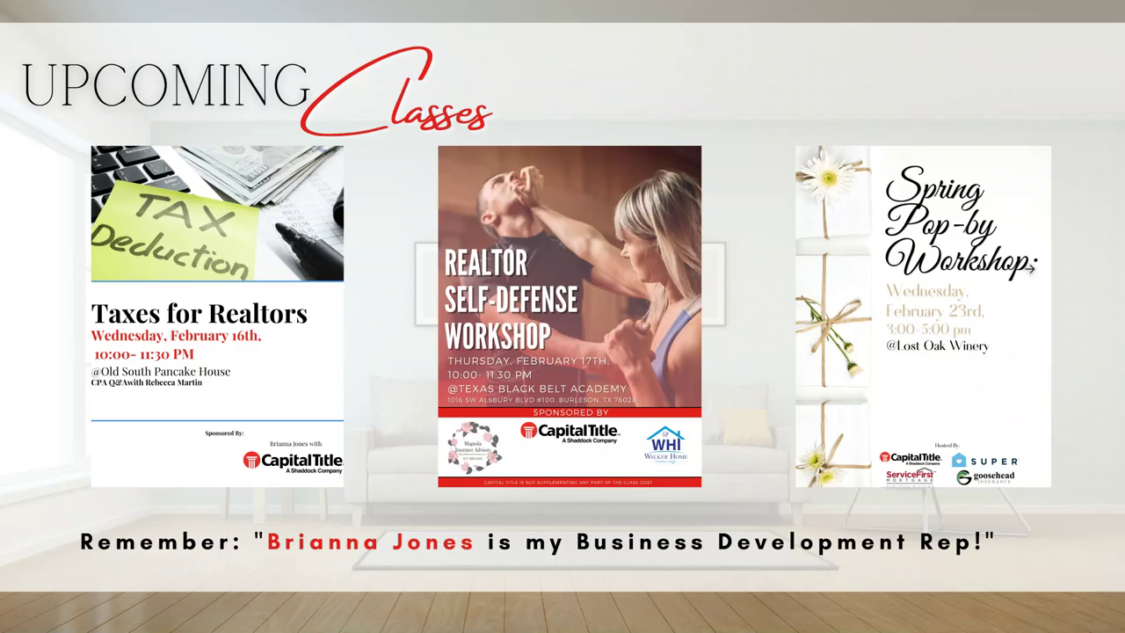
{"action": "left_click", "coordinate": [1028, 268]}
{"action": "left_click", "coordinate": [1028, 268]}
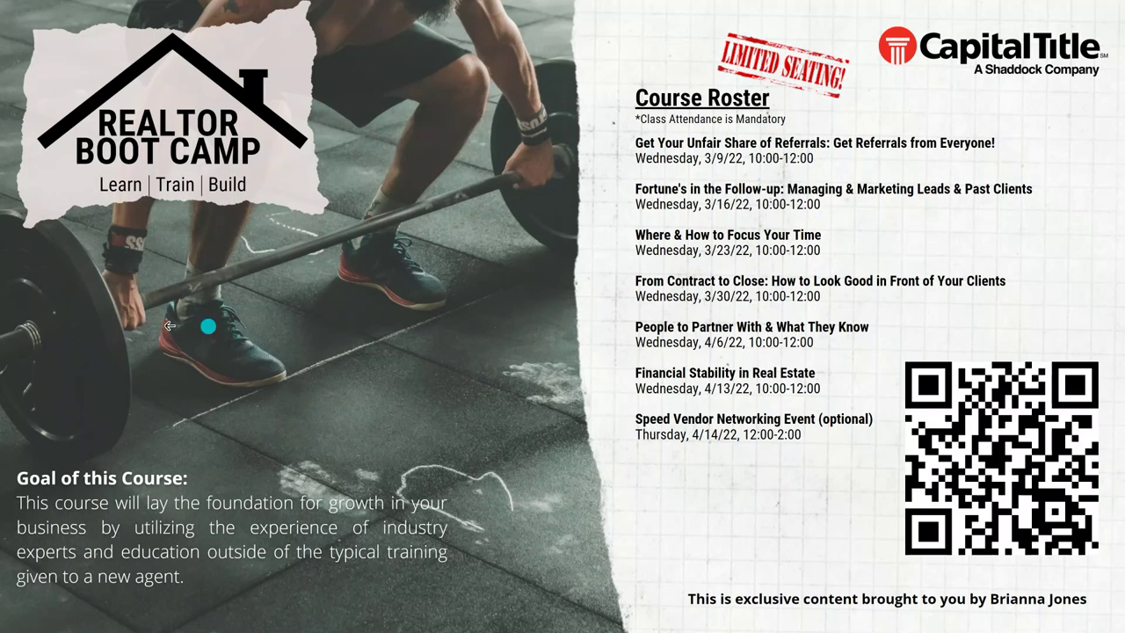
Go back four slides to 'Time for Honesty!' and exit full-screen presenting
{"action": "left_click", "coordinate": [60, 326]}
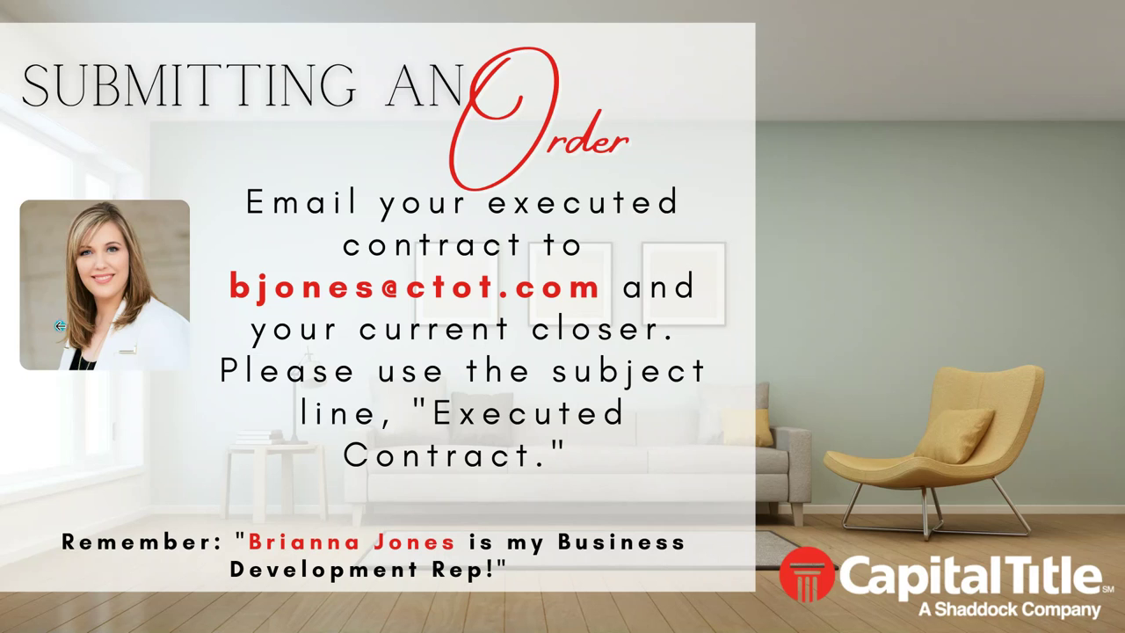
{"action": "left_click", "coordinate": [60, 326]}
{"action": "left_click", "coordinate": [60, 326]}
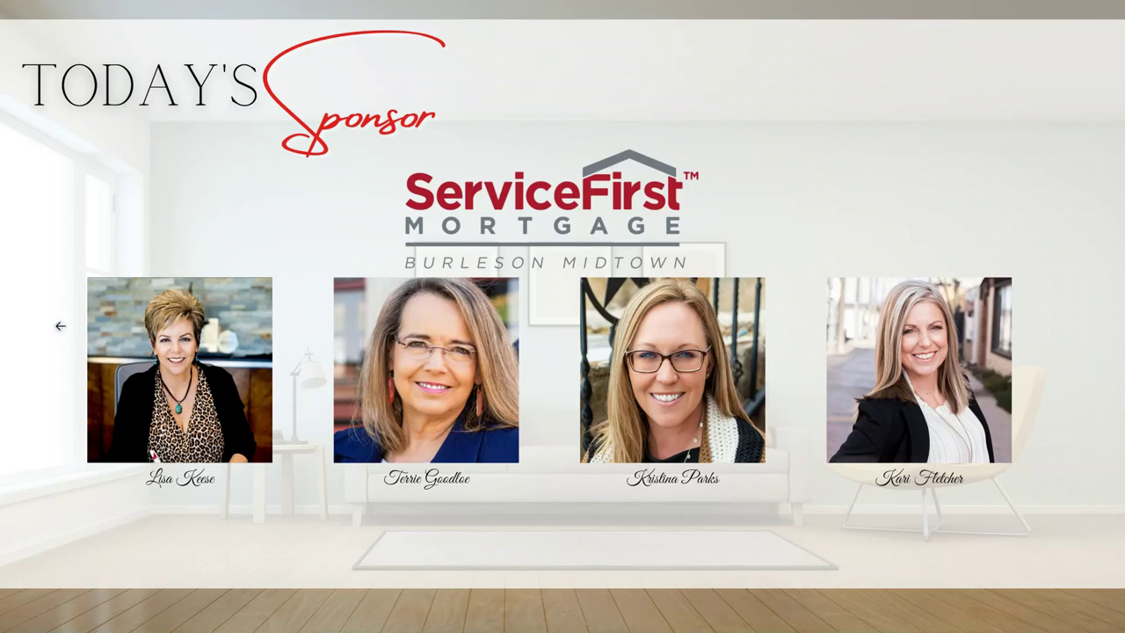
{"action": "left_click", "coordinate": [60, 326]}
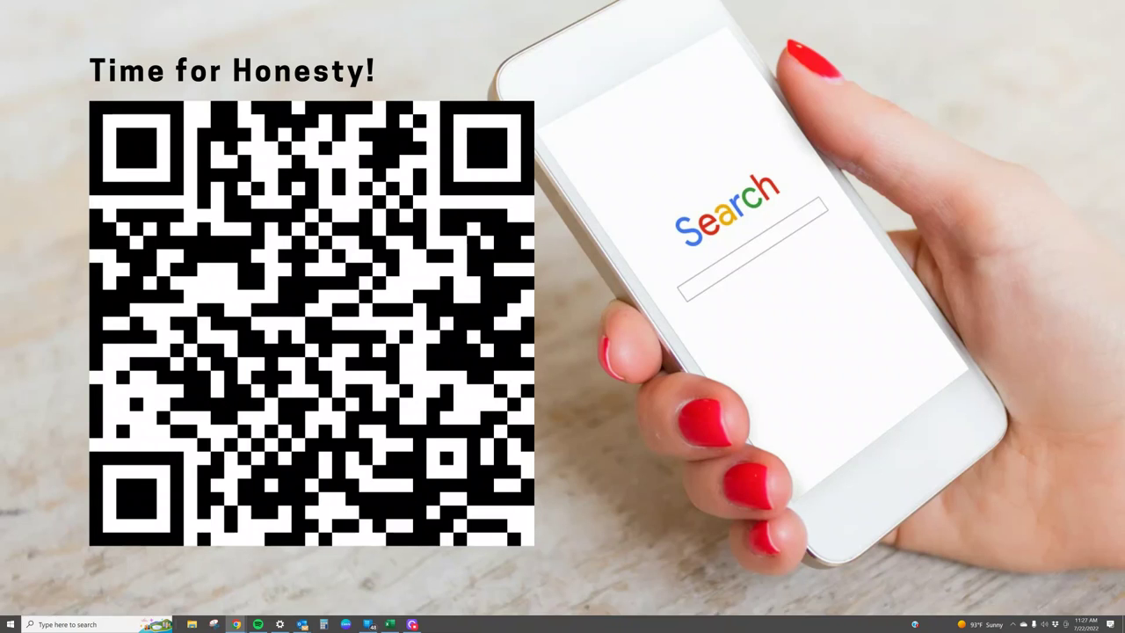
{"action": "key", "text": "Escape"}
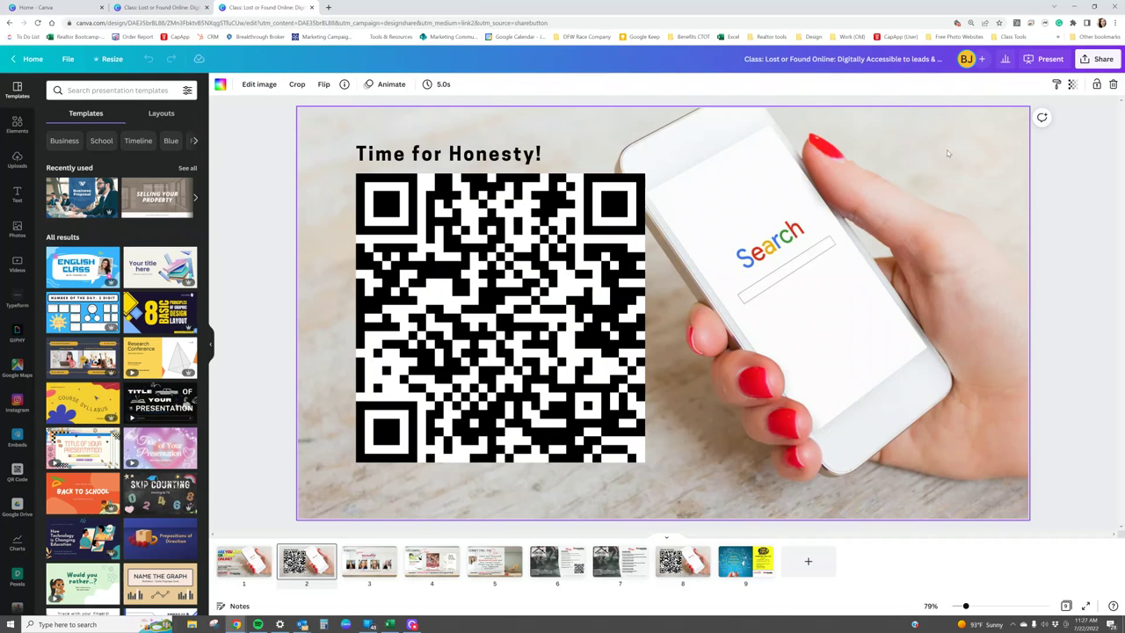
From Share's full option list, choose saving the design as Microsoft PowerPoint
{"action": "left_click", "coordinate": [1101, 68]}
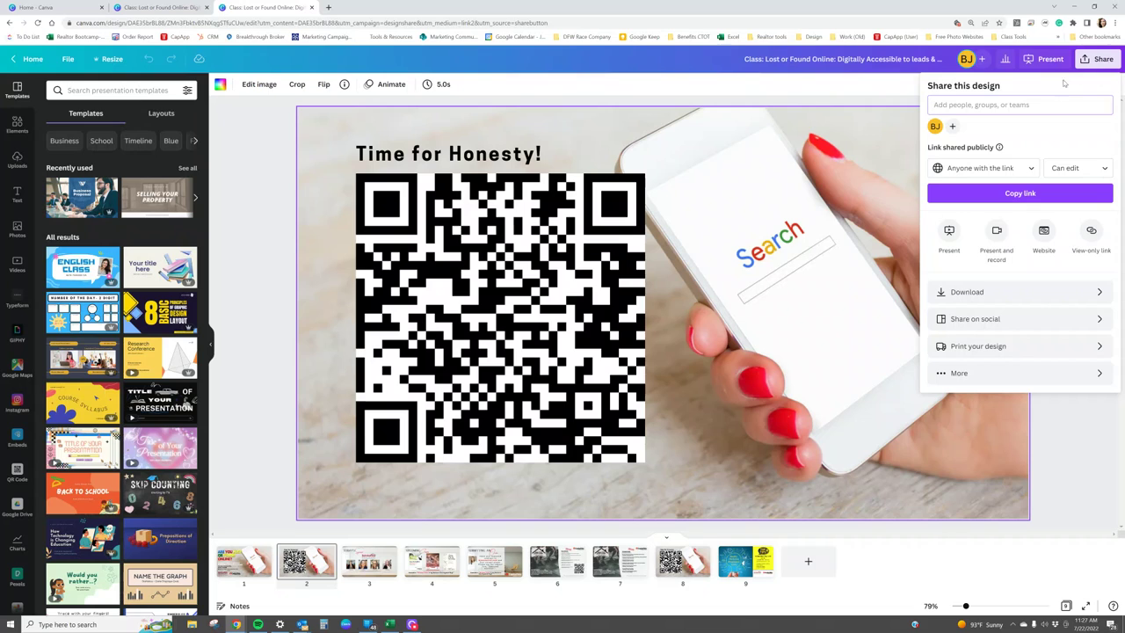
{"action": "left_click", "coordinate": [960, 373]}
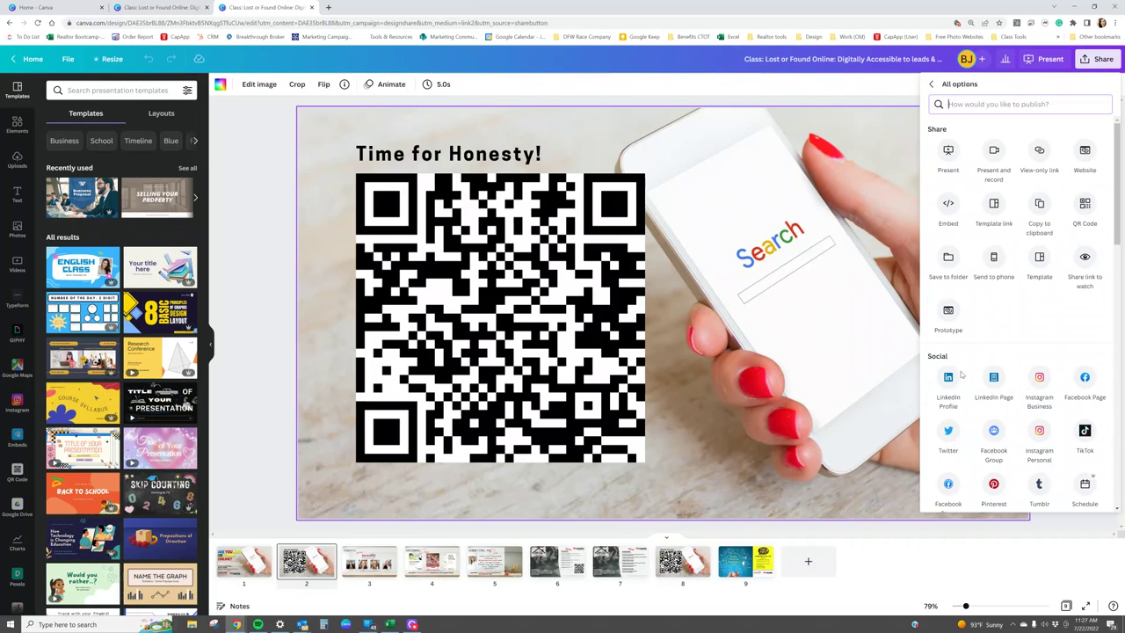
{"action": "scroll", "coordinate": [962, 371], "scroll_direction": "down", "scroll_amount": 3}
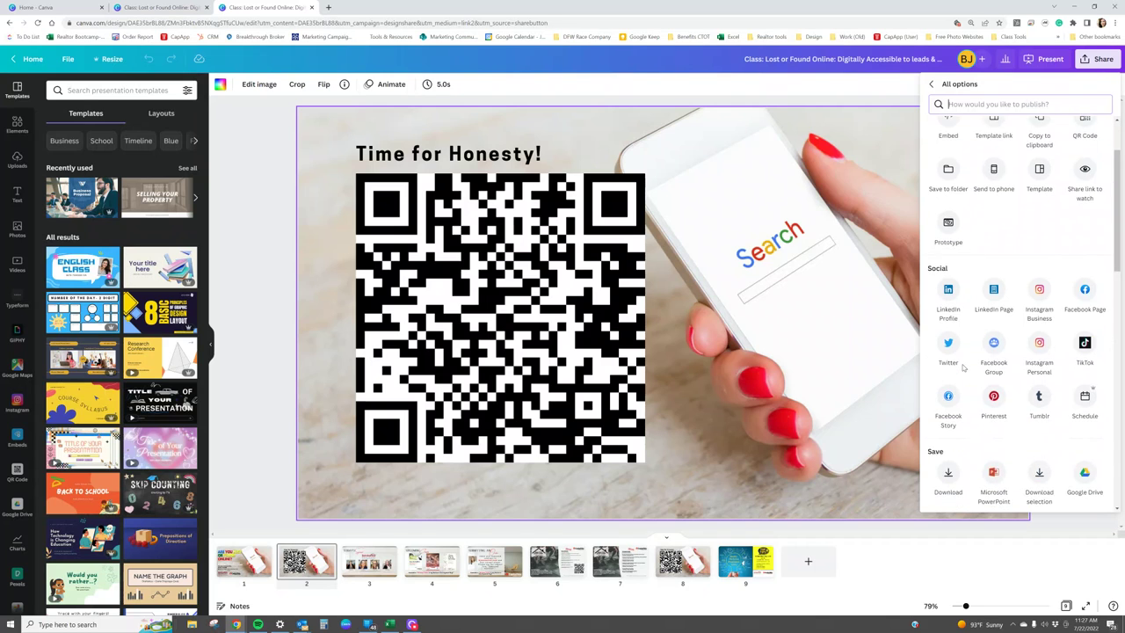
{"action": "scroll", "coordinate": [963, 367], "scroll_direction": "down", "scroll_amount": 3}
{"action": "scroll", "coordinate": [963, 367], "scroll_direction": "up", "scroll_amount": 3}
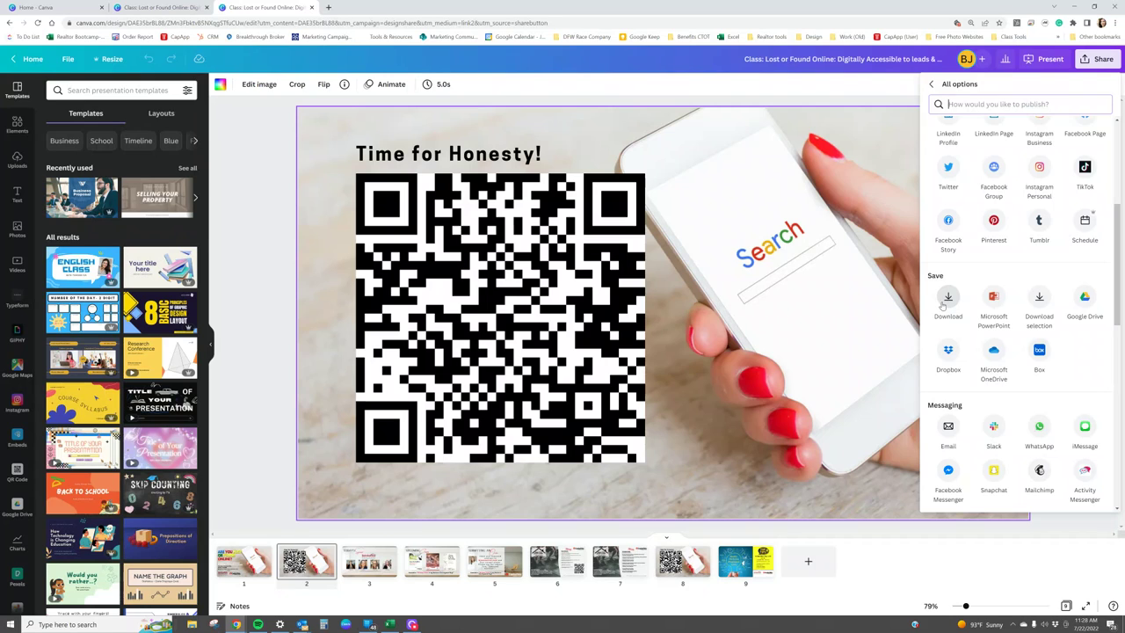
{"action": "left_click", "coordinate": [997, 301]}
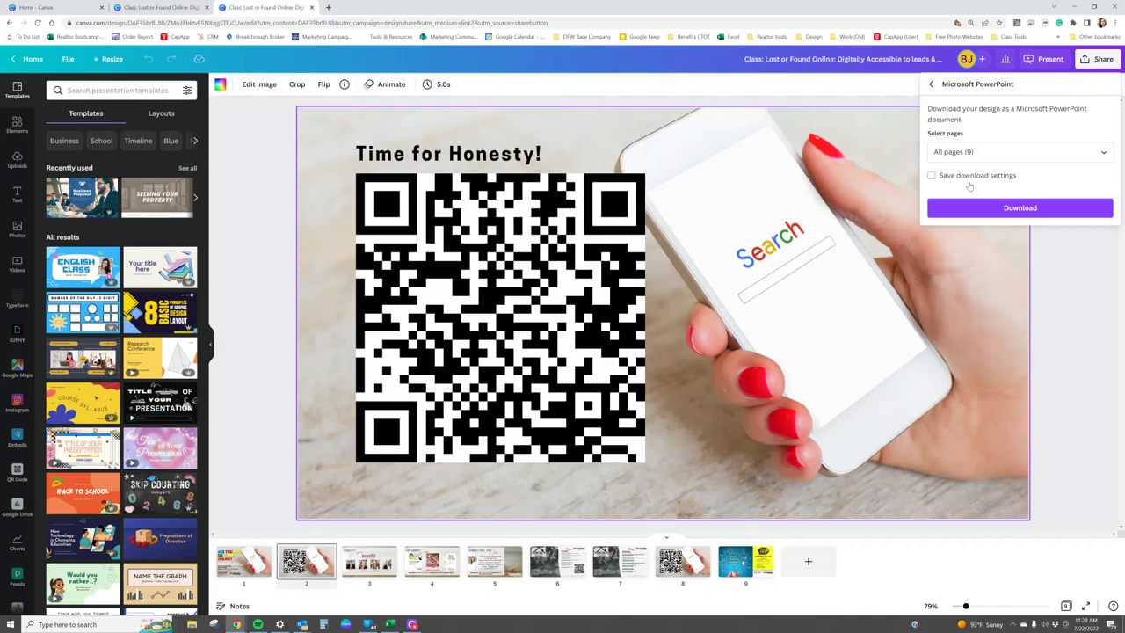
Download all 9 pages as a PPTX file and open the downloaded file
{"action": "left_click", "coordinate": [972, 155]}
{"action": "scroll", "coordinate": [966, 252], "scroll_direction": "down", "scroll_amount": 3}
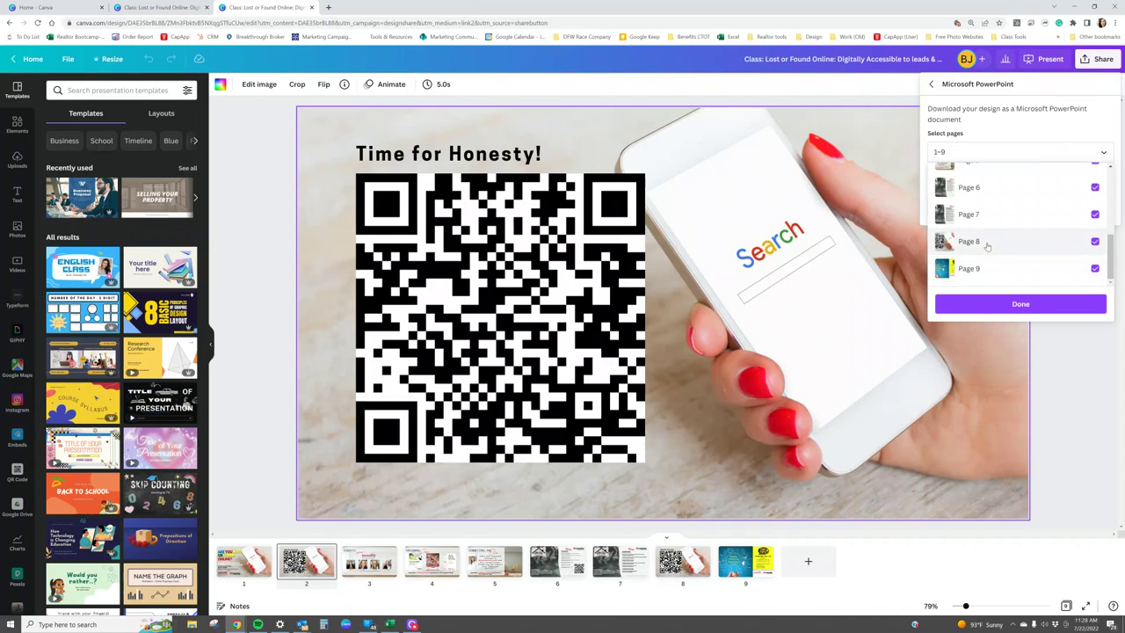
{"action": "scroll", "coordinate": [984, 251], "scroll_direction": "up", "scroll_amount": 5}
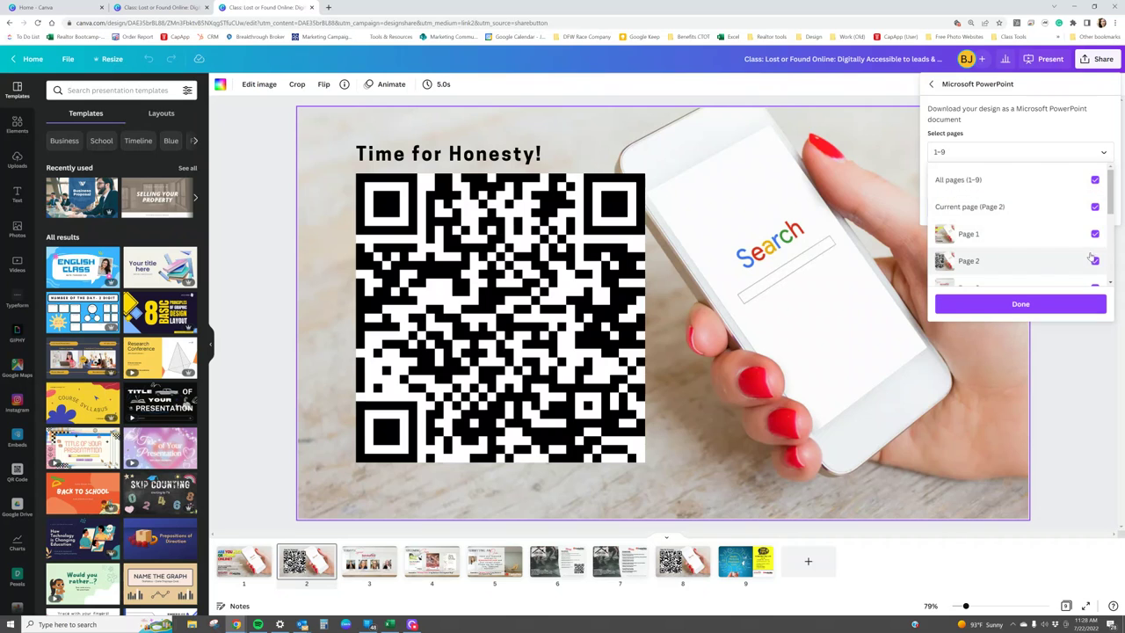
{"action": "left_click", "coordinate": [984, 158]}
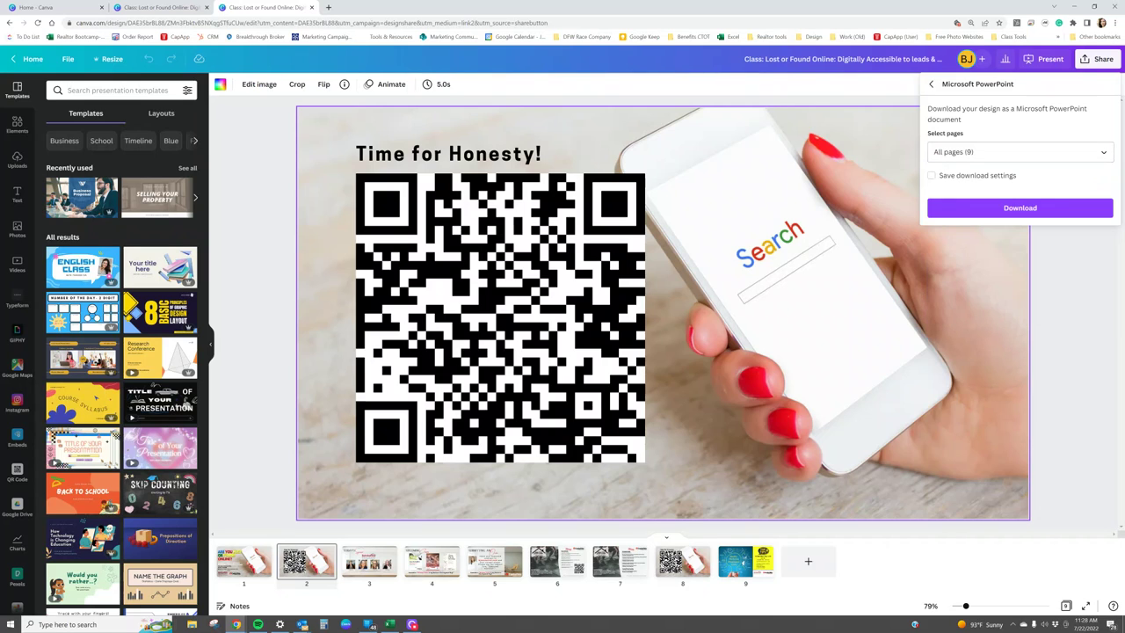
{"action": "left_click", "coordinate": [995, 209]}
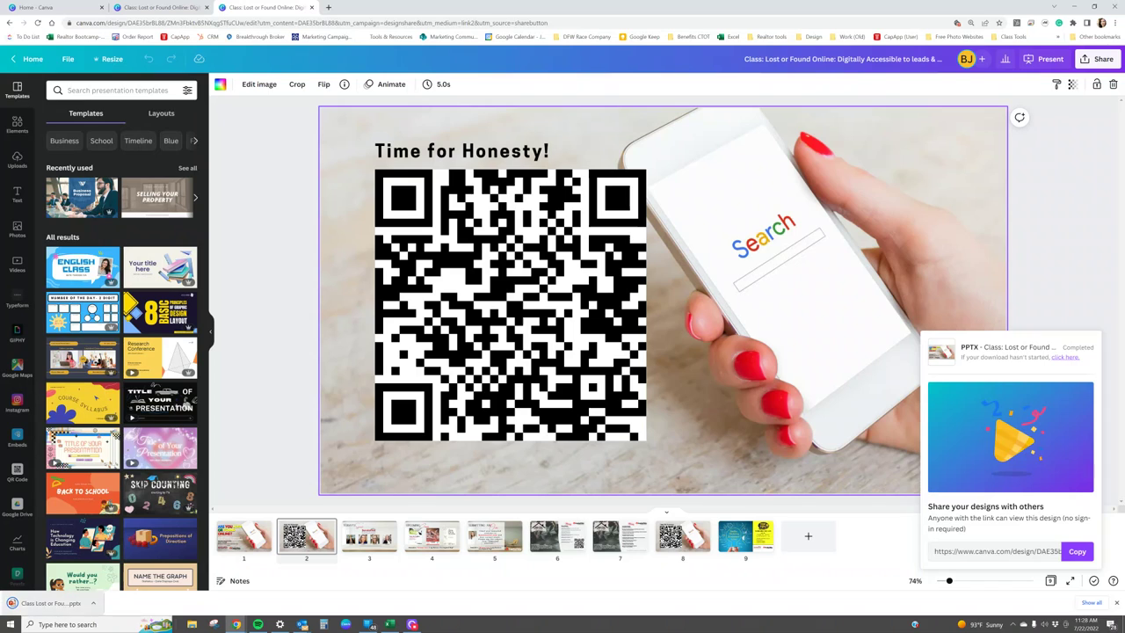
{"action": "left_click", "coordinate": [71, 608]}
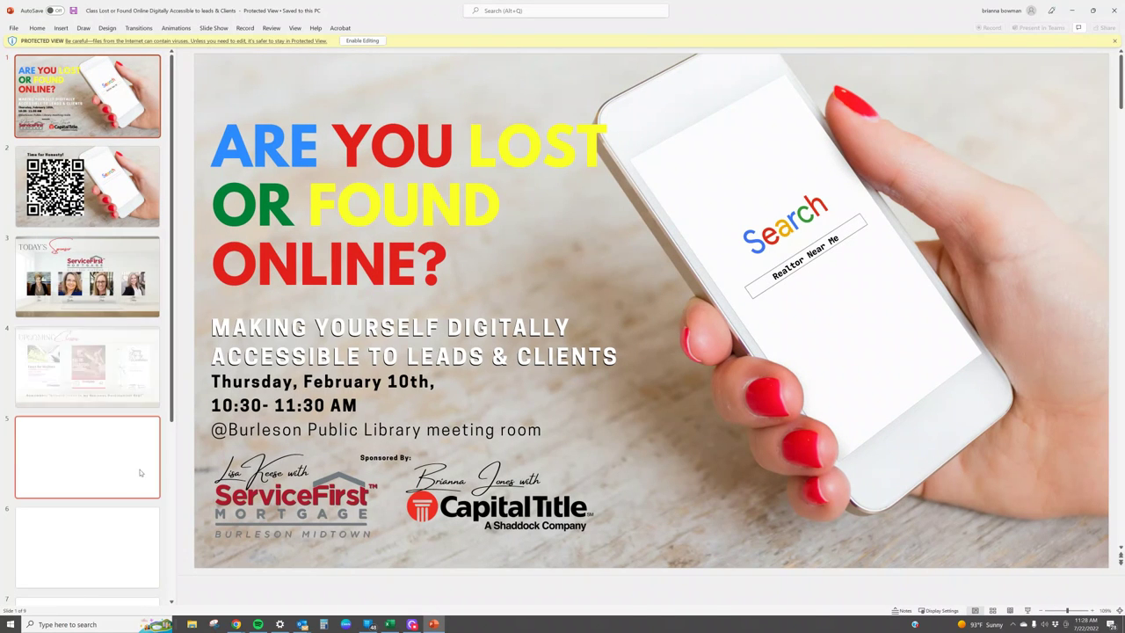
Enable editing on the exported deck and select slide 1's title, subtitle and date text boxes
{"action": "scroll", "coordinate": [132, 439], "scroll_direction": "down", "scroll_amount": 3}
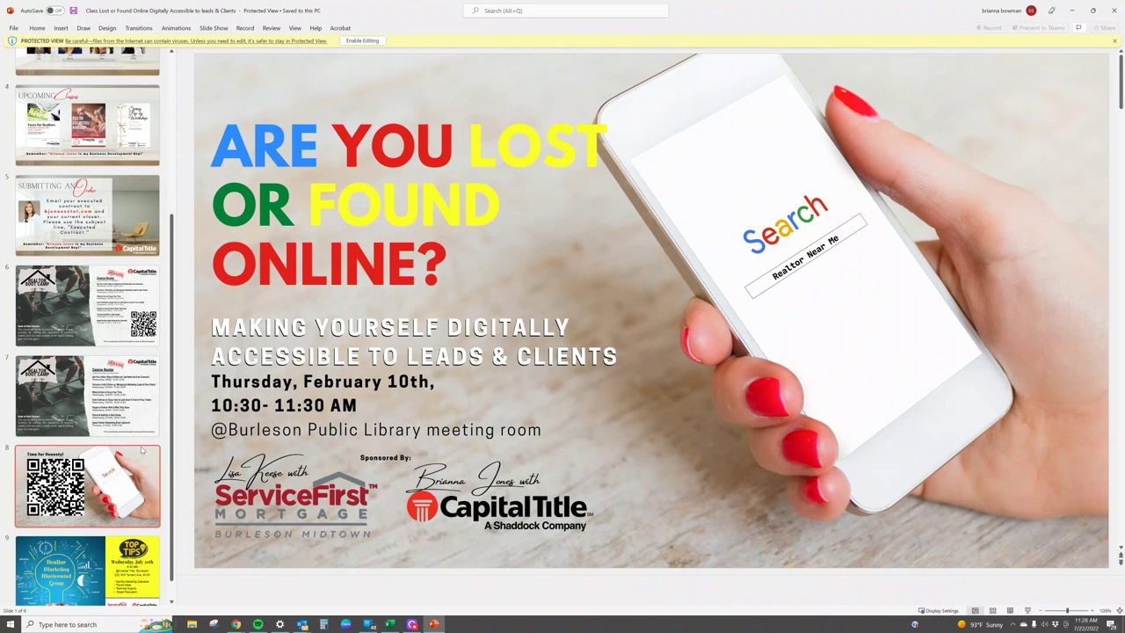
{"action": "left_click", "coordinate": [369, 43]}
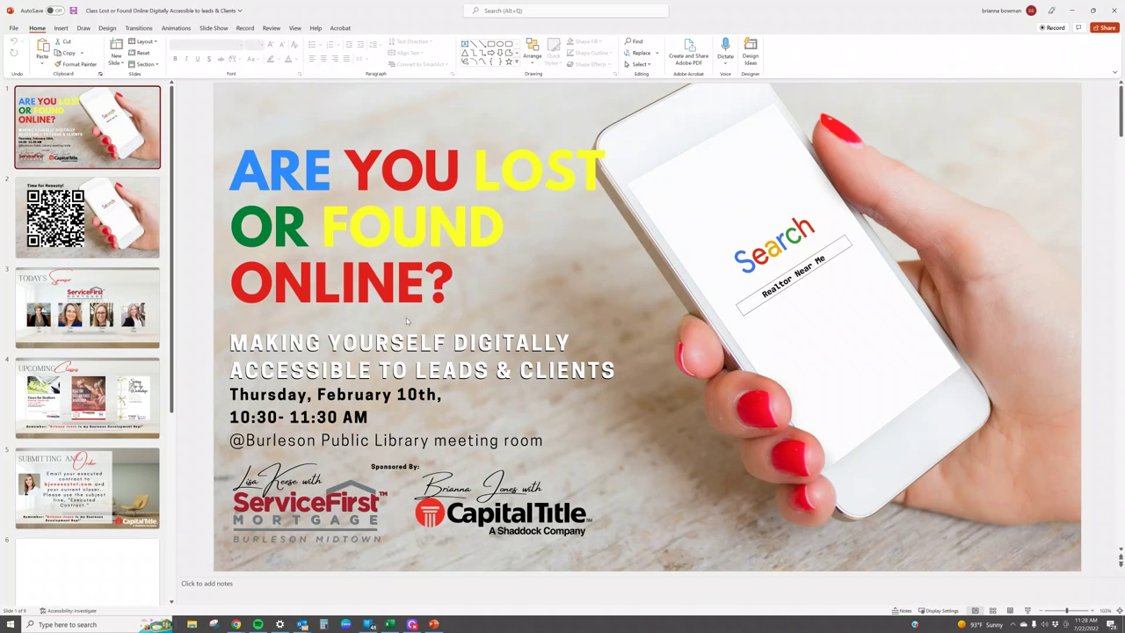
{"action": "left_click", "coordinate": [326, 283]}
{"action": "double_click", "coordinate": [325, 283]}
{"action": "left_click", "coordinate": [423, 345]}
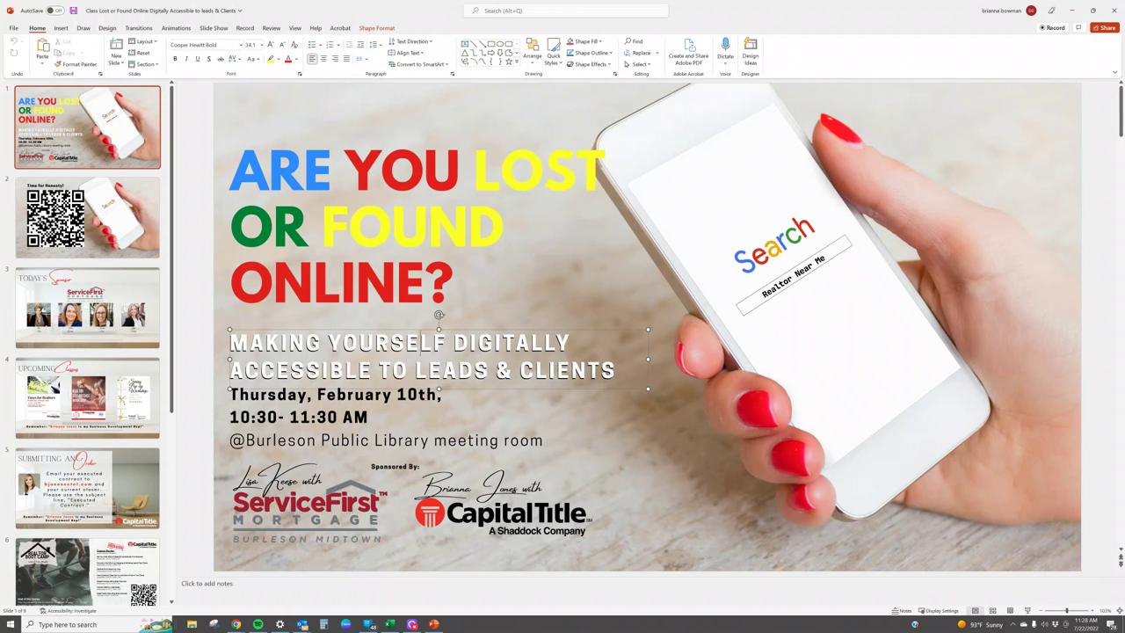
{"action": "left_click", "coordinate": [389, 384]}
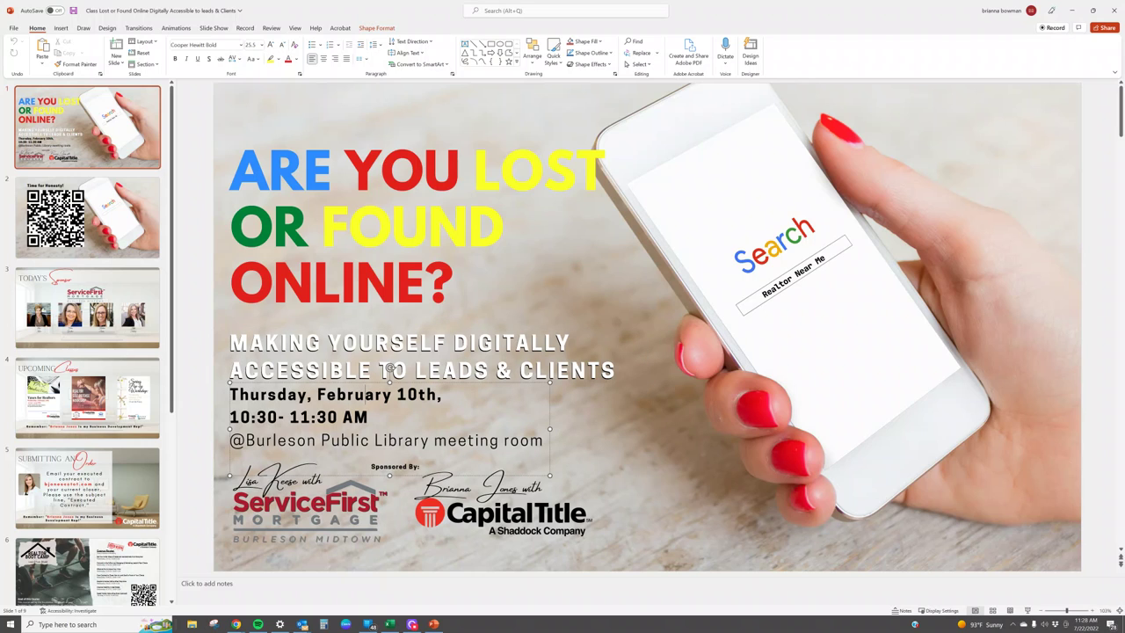